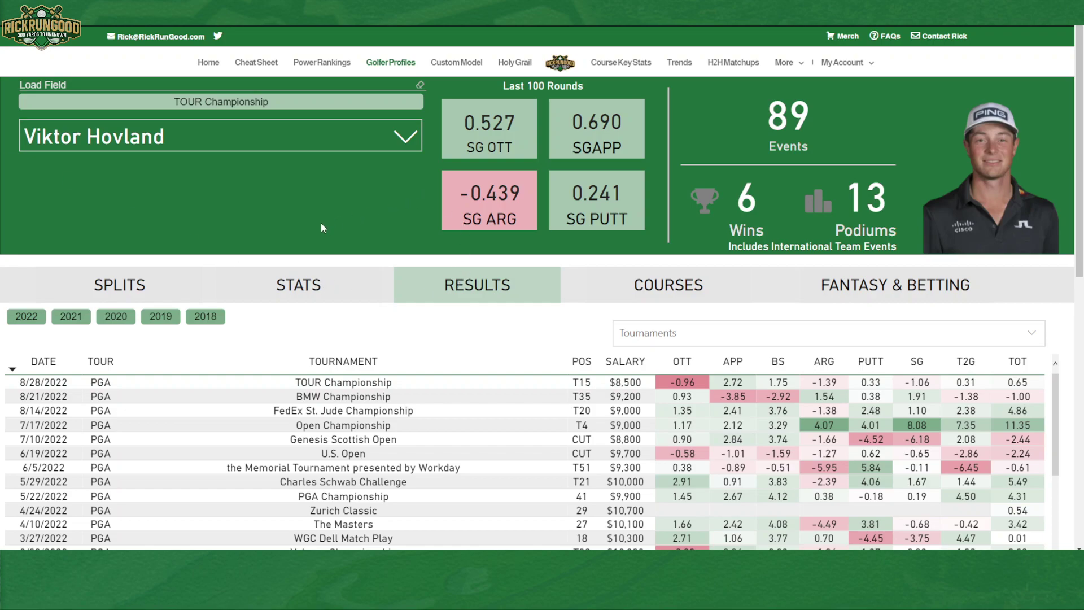
Clear the leftover golfer search, then scroll Hovland's Results table back toward late 2021.
left_click(256, 141)
double_click(217, 167)
key("BackSpace")
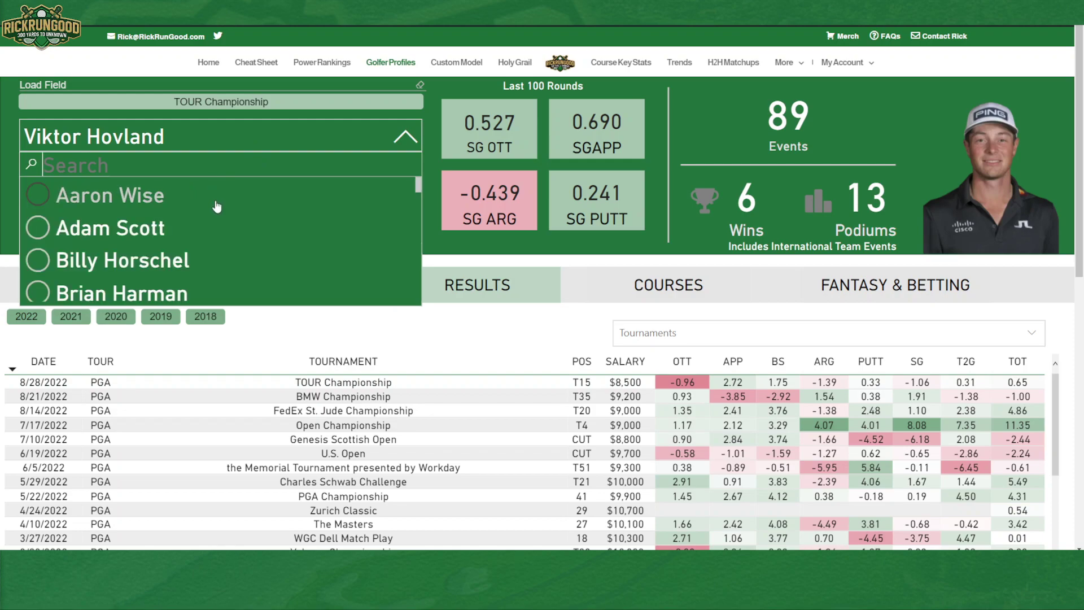
scroll(218, 203, "down", 3)
scroll(217, 203, "up", 3)
left_click(245, 148)
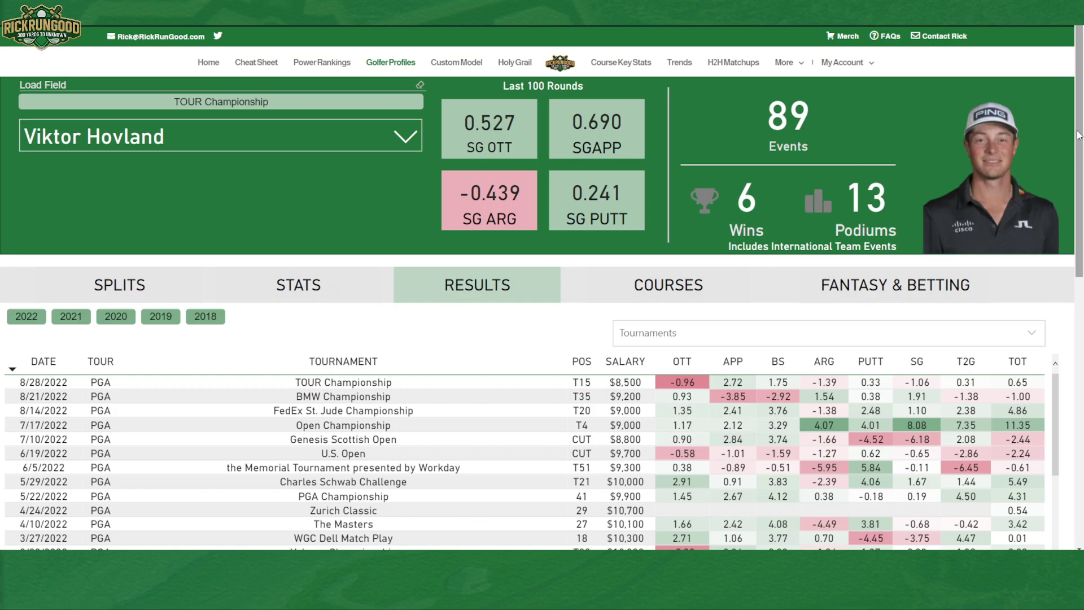
left_click_drag(1078, 136, 1082, 225)
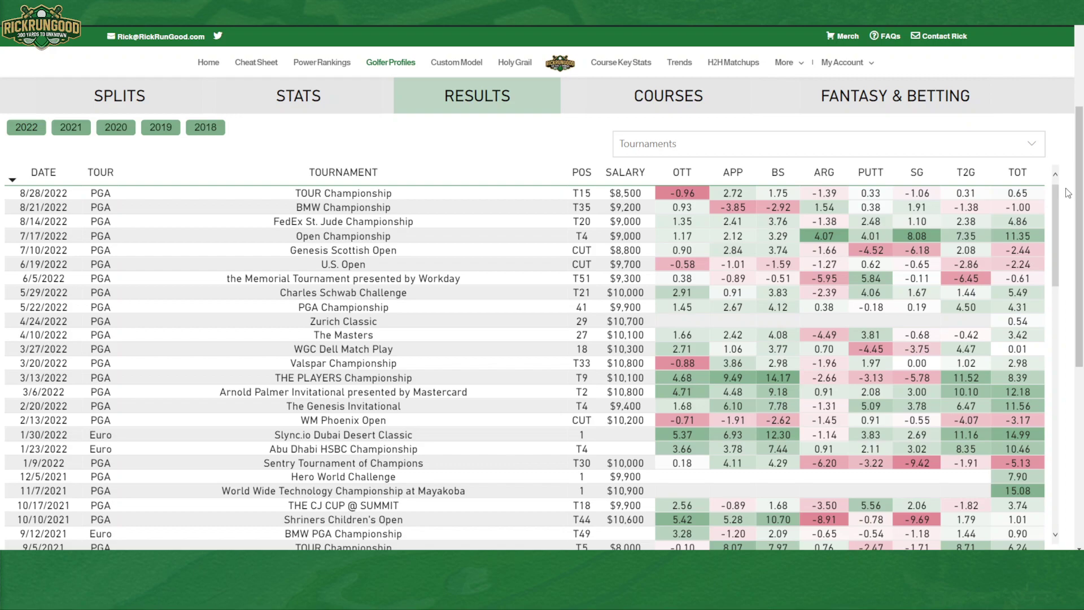
Scroll through Hovland's Results table down to mid-2021 and back up.
scroll(733, 311, "down", 3)
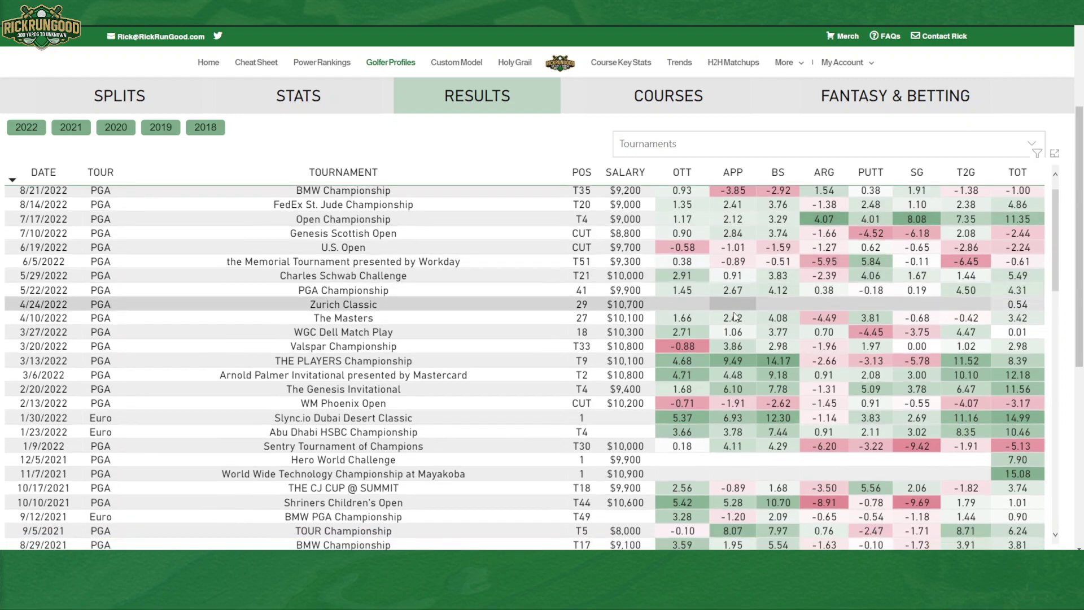
scroll(733, 311, "down", 3)
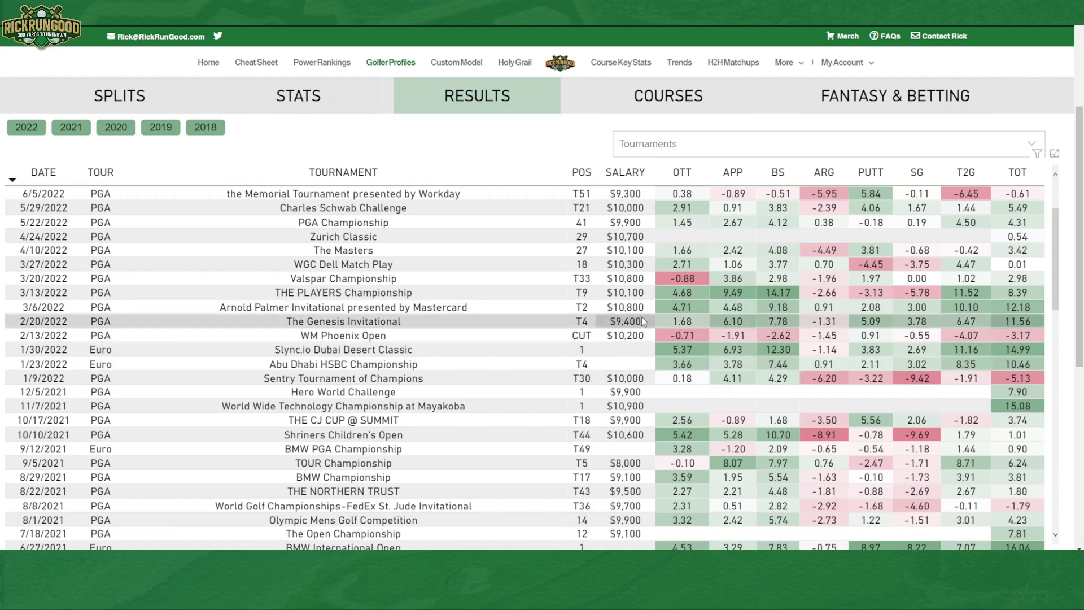
scroll(641, 319, "up", 2)
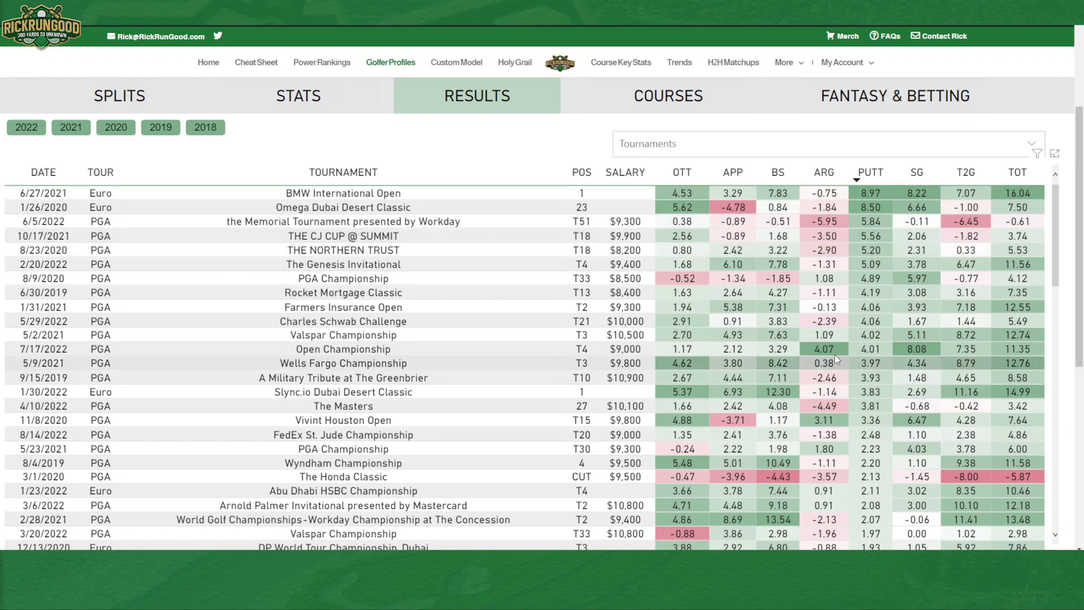
Sort Hovland's results by date, newest first.
left_click(40, 179)
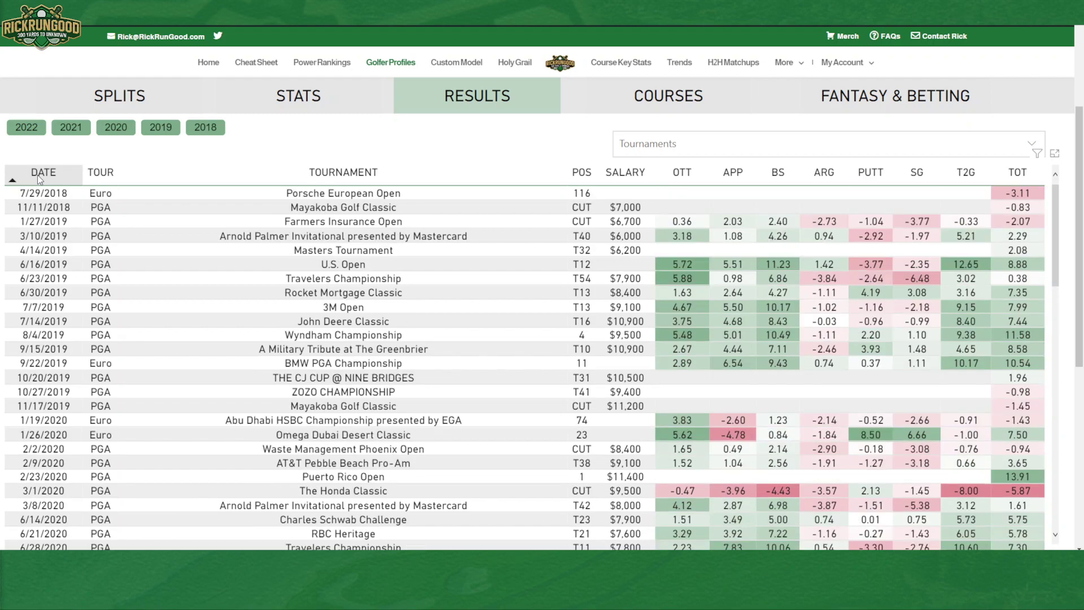
left_click(39, 179)
scroll(603, 252, "up", 1)
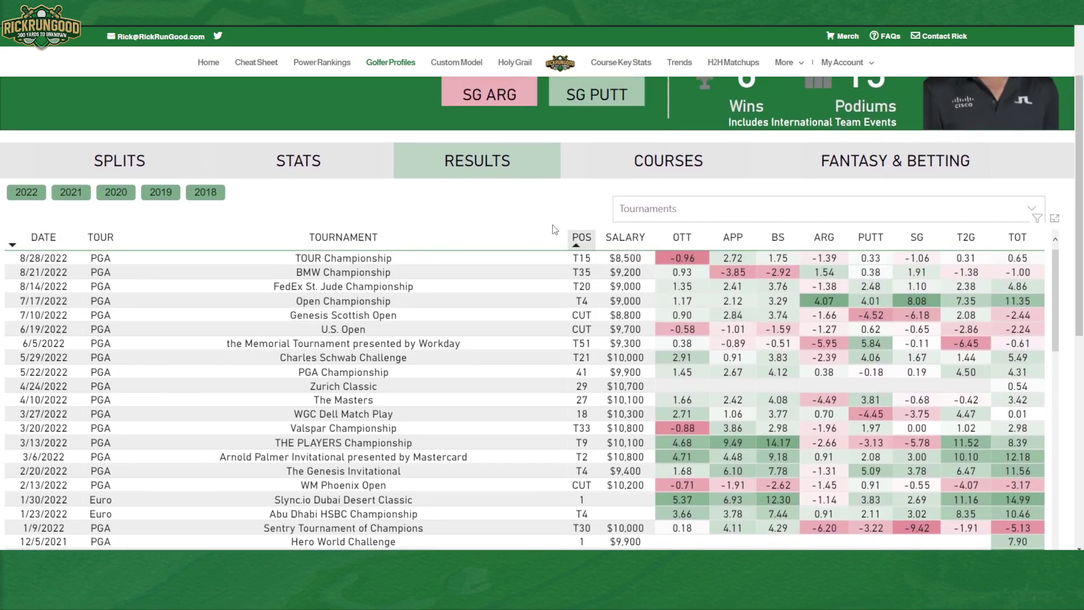
Narrow the season filter to 2020 only, then reselect 2022, 2021, 2019 and 2018.
left_click(70, 192)
left_click(27, 191)
left_click(163, 197)
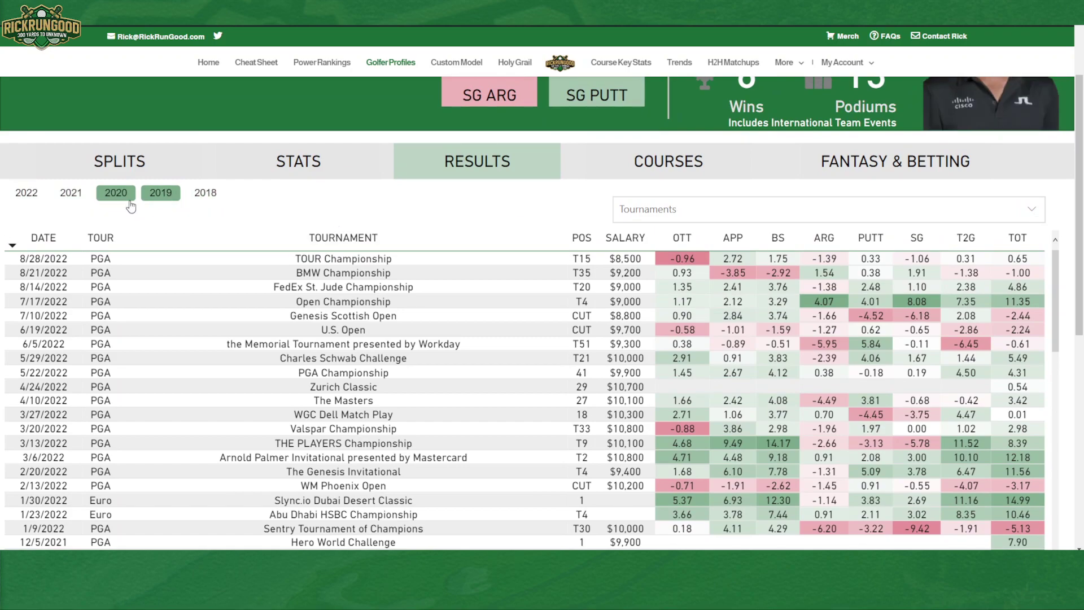
left_click(26, 197, "ctrl")
left_click(72, 197, "ctrl")
left_click(159, 197, "ctrl")
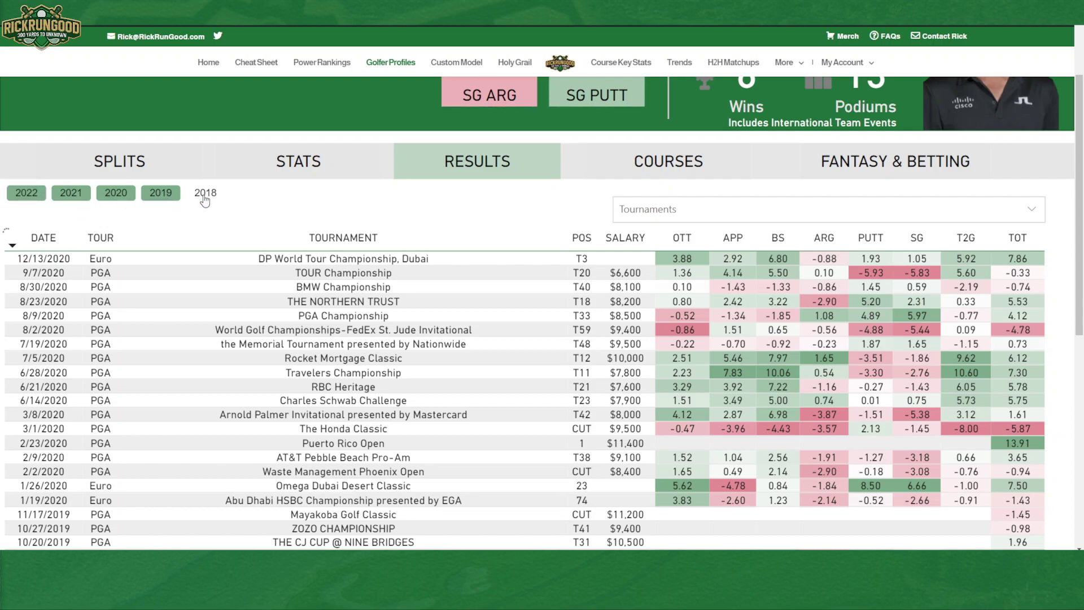
left_click(205, 197, "ctrl")
left_click(671, 210)
type("may")
key("Caps_Lock")
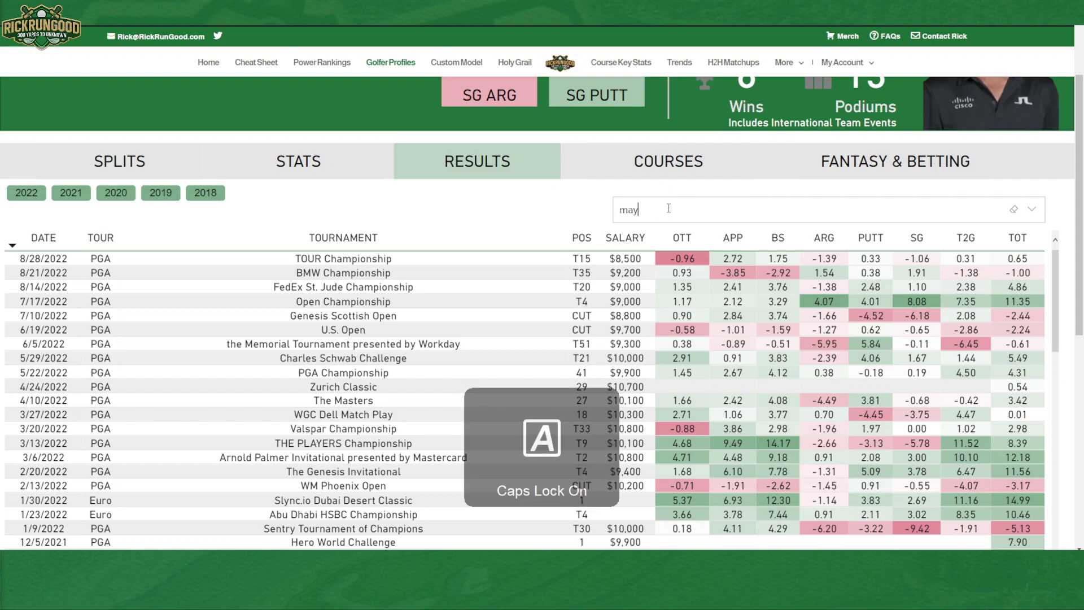
key("Caps_Lock")
type("a")
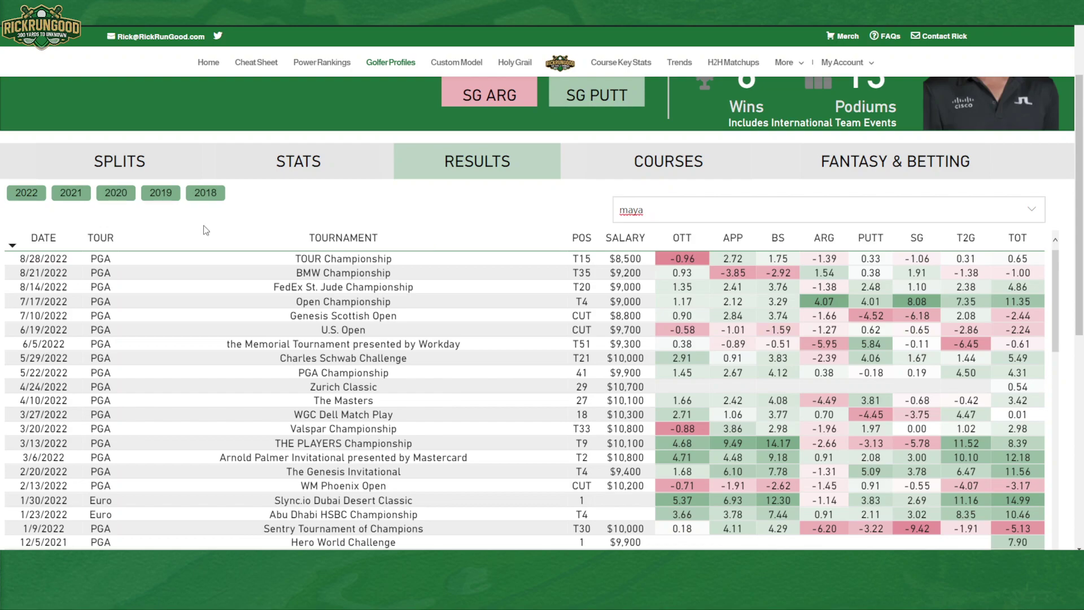
scroll(115, 251, "up", 1)
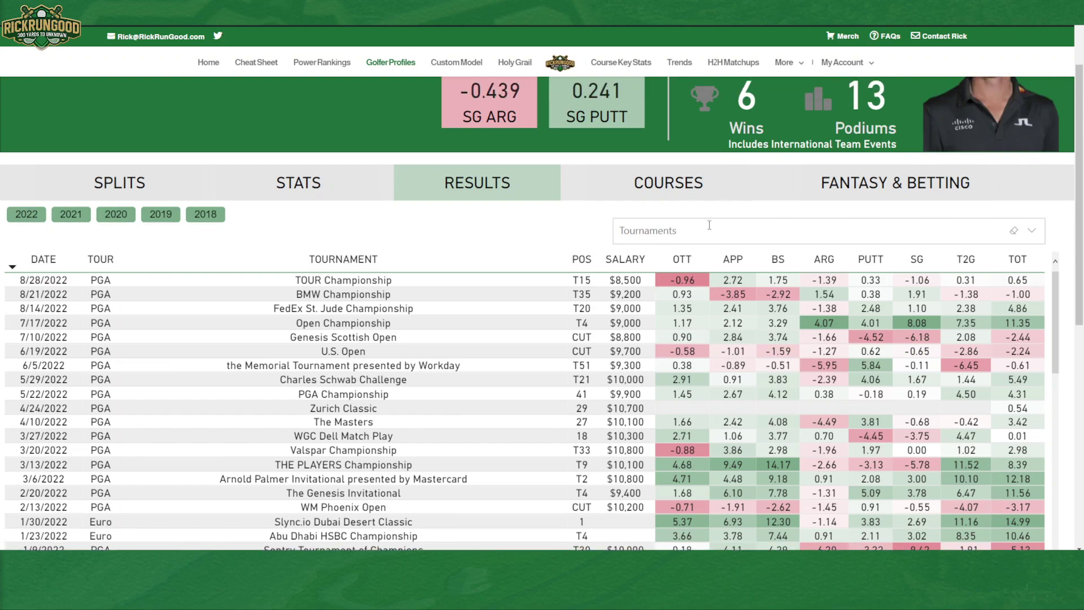
type("world")
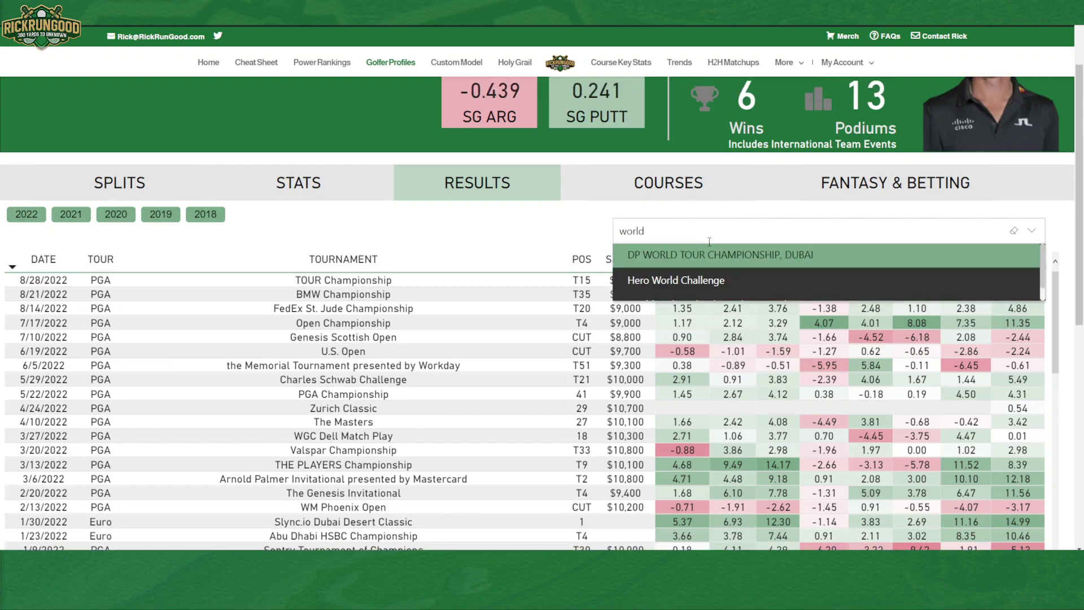
type(" w")
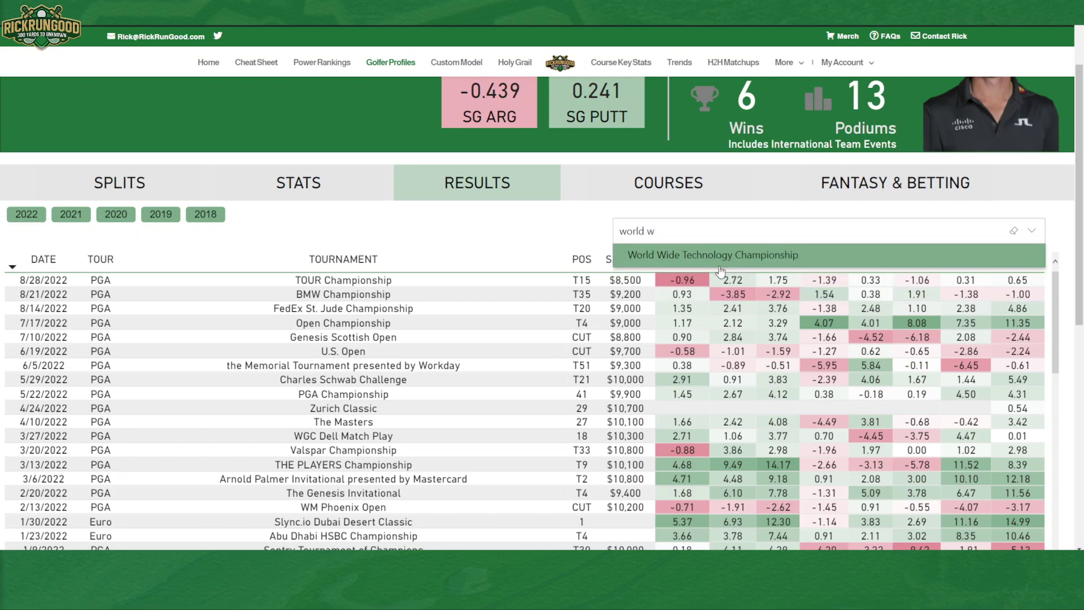
left_click(704, 261)
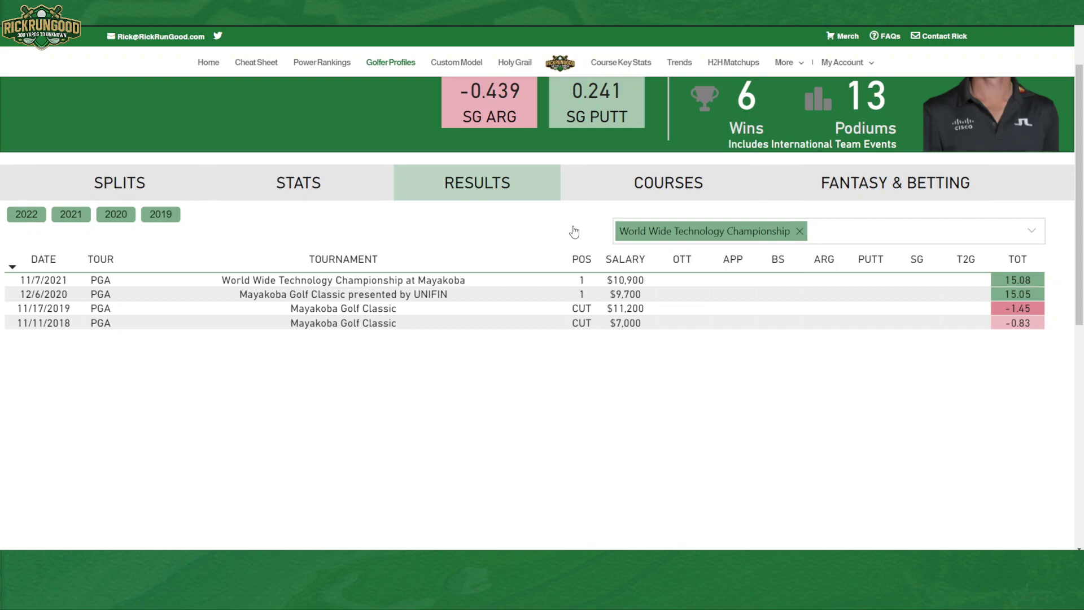
left_click(798, 231)
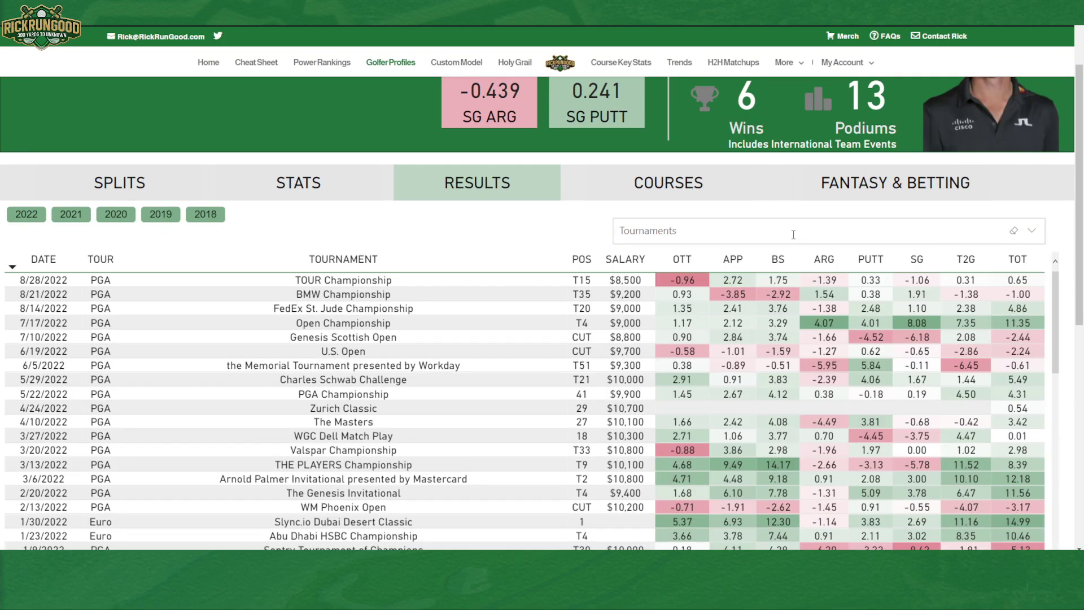
Add The Masters and the U.S. Open to the Tournaments filter.
type("master")
left_click(705, 257)
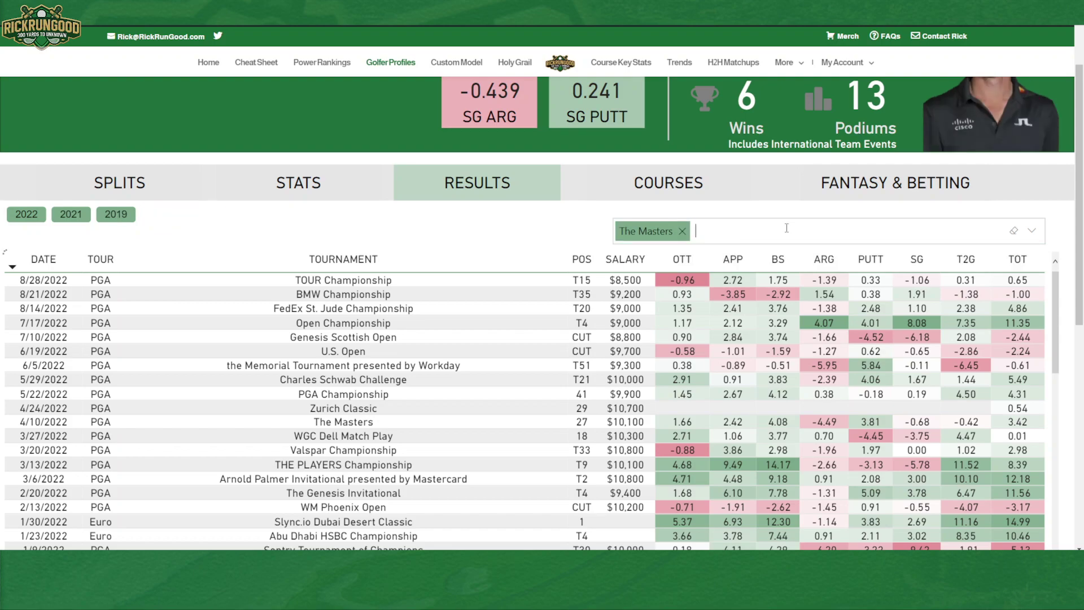
type("u.u")
key("BackSpace")
type("s")
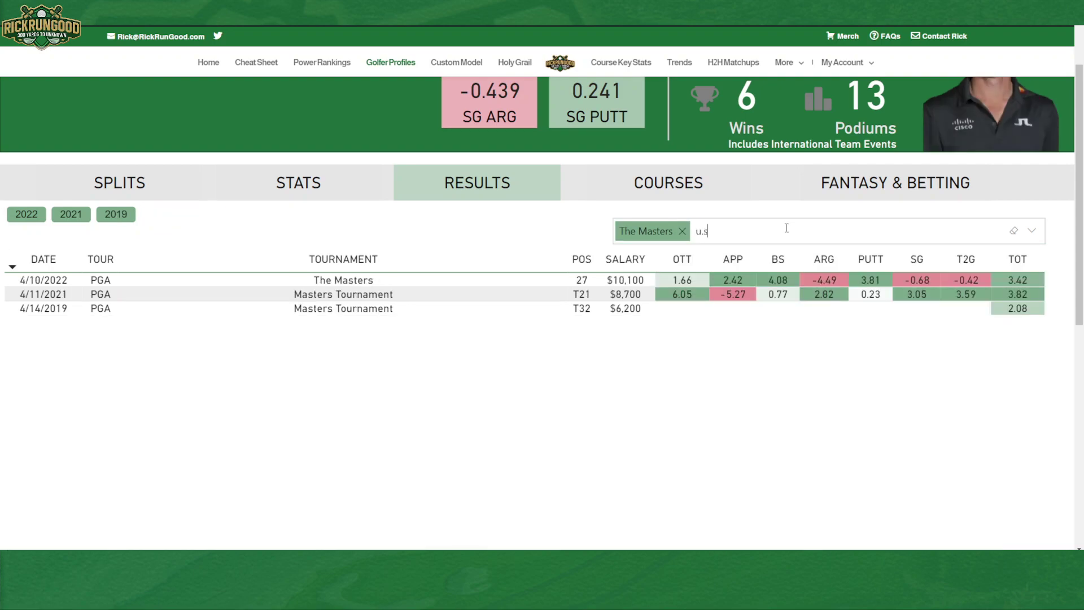
left_click(717, 257)
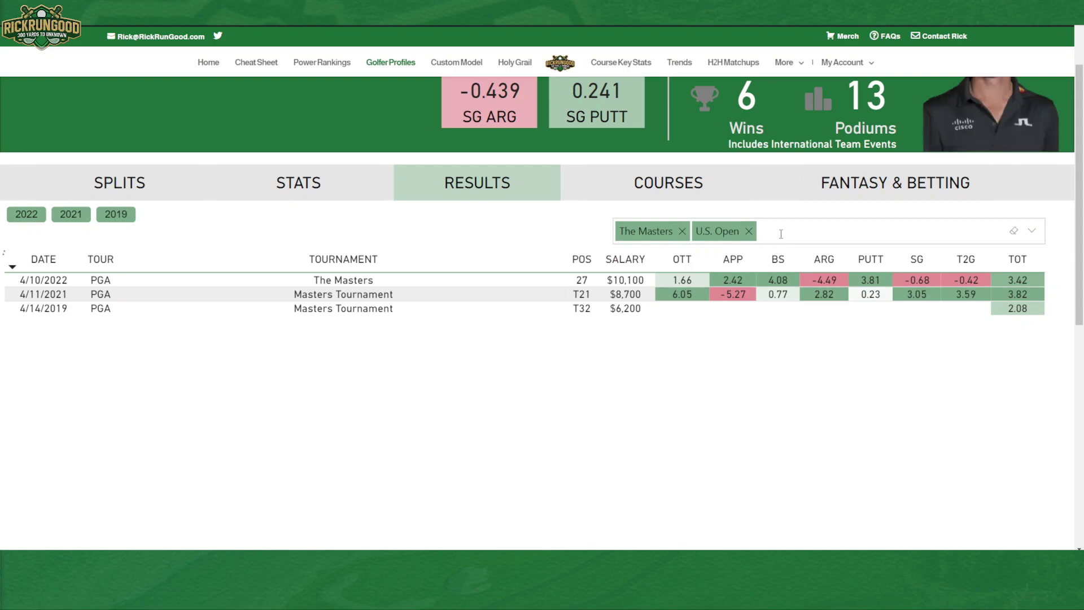
Add the PGA Championship and The Open Championship, then clear the tournament filter.
type("pga")
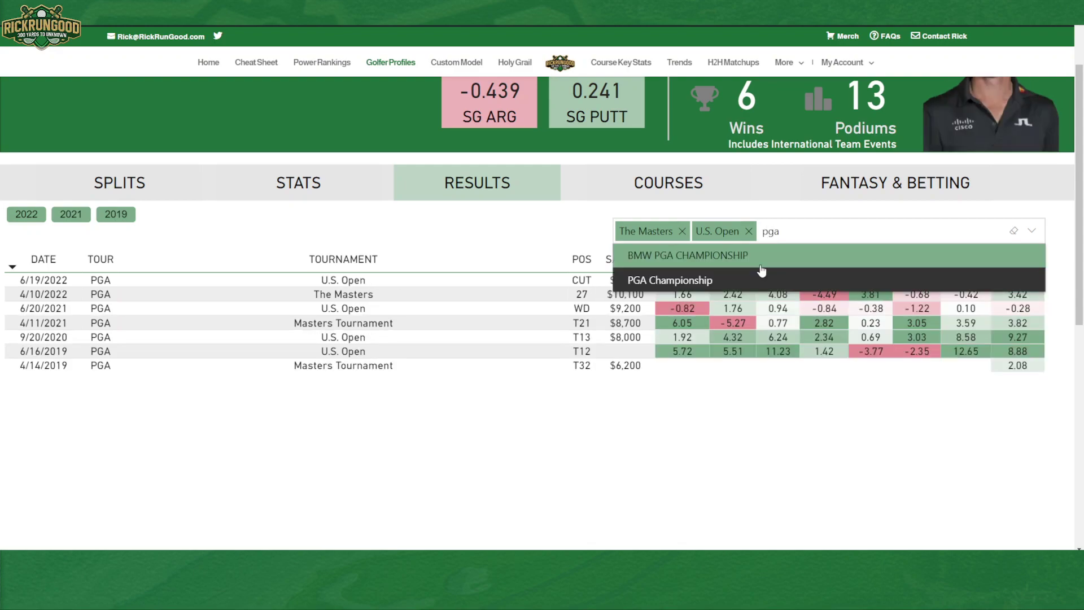
left_click(758, 280)
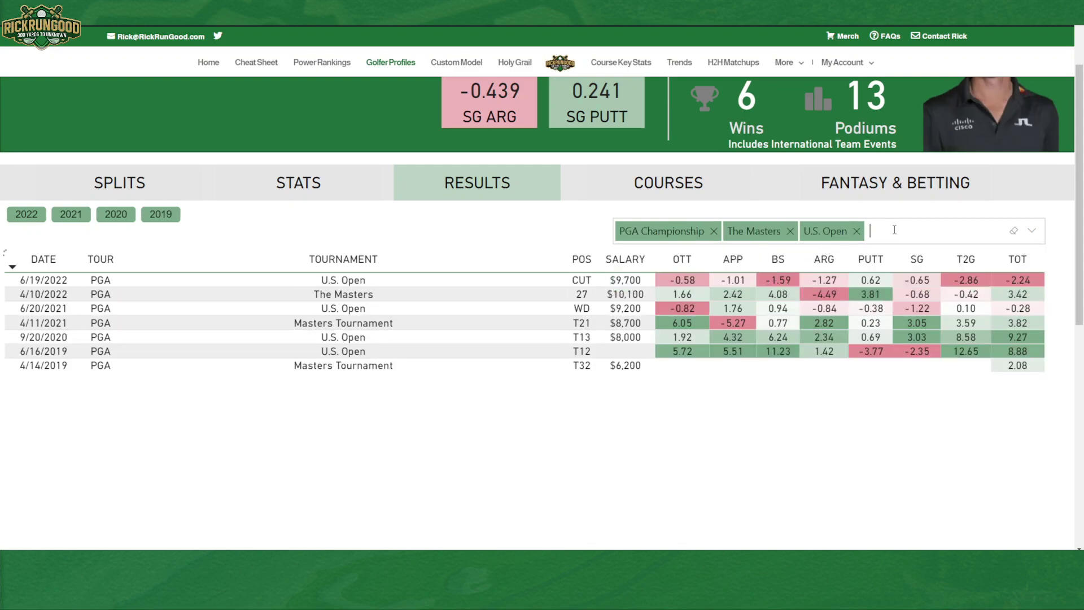
type("open")
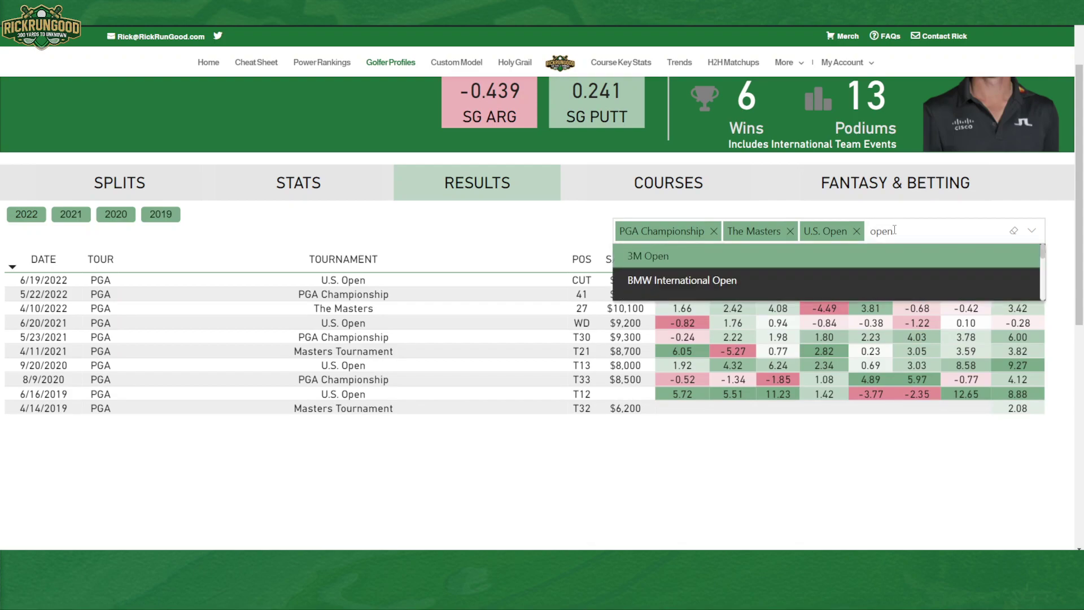
scroll(883, 268, "down", 2)
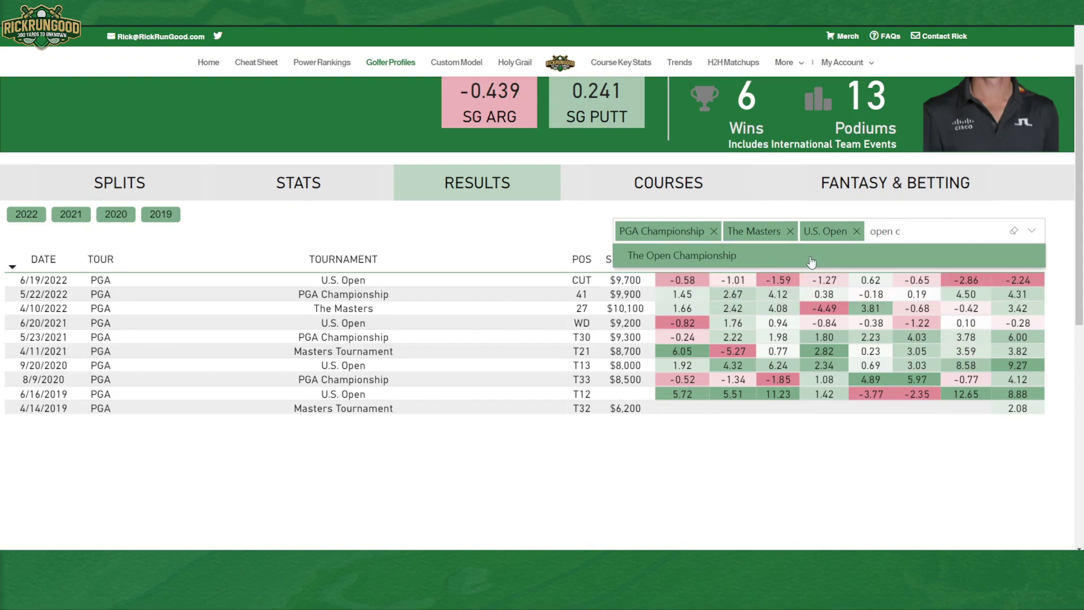
left_click(883, 259)
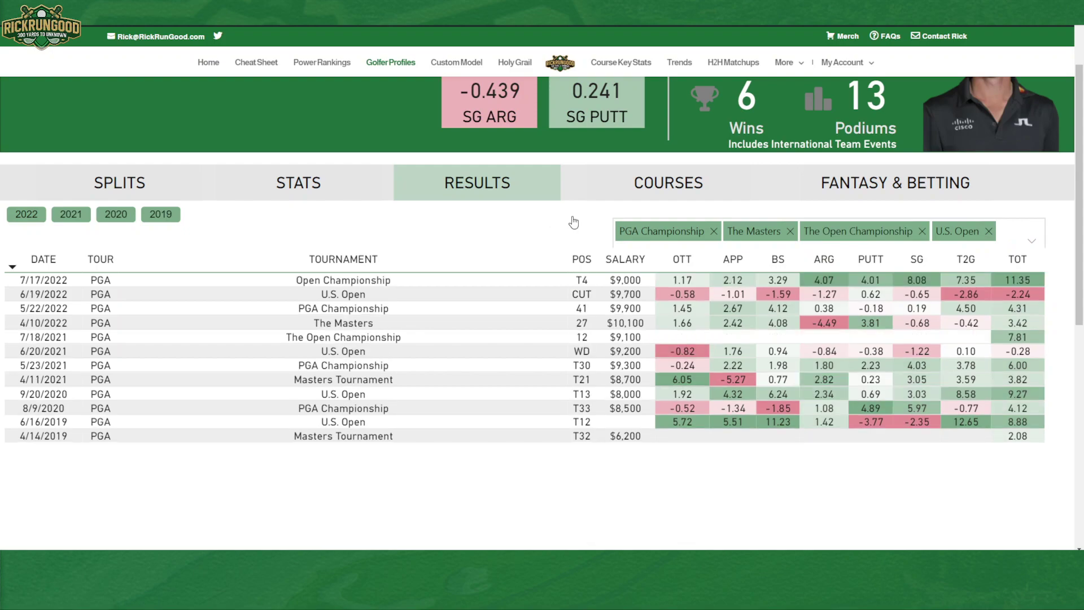
left_click(1013, 231)
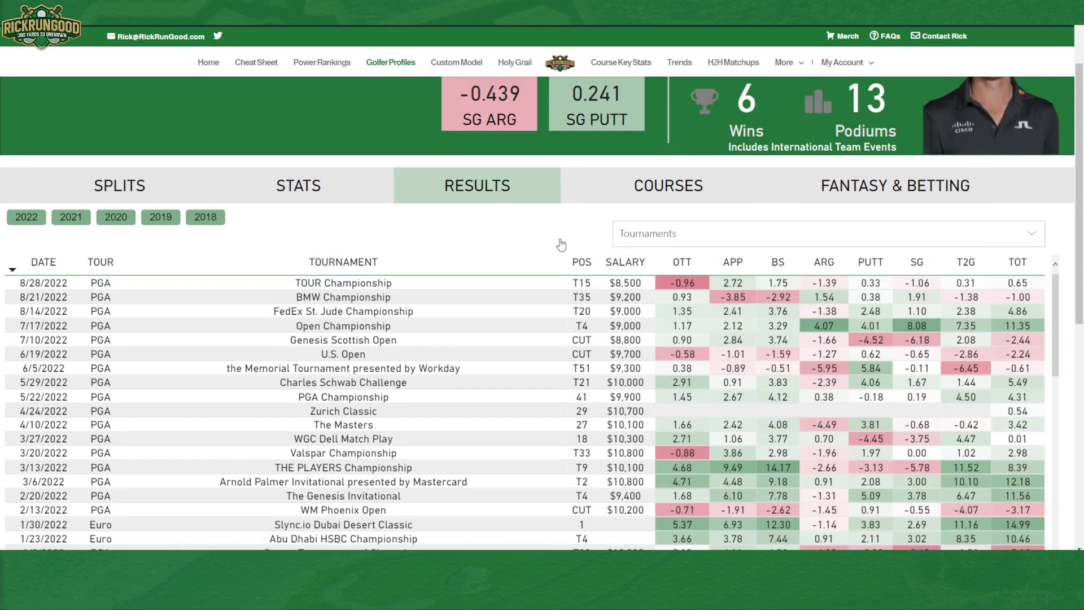
Open Hovland's Splits tab and view the Putting Surfaces, Rd By Rd and SG funnel charts.
scroll(564, 247, "up", 2)
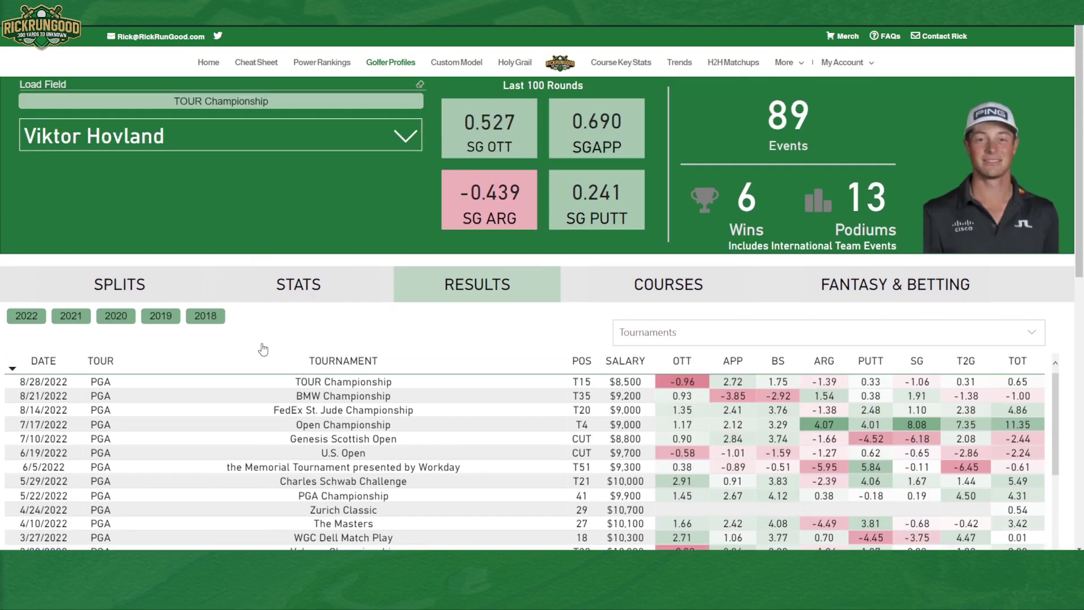
left_click(182, 287)
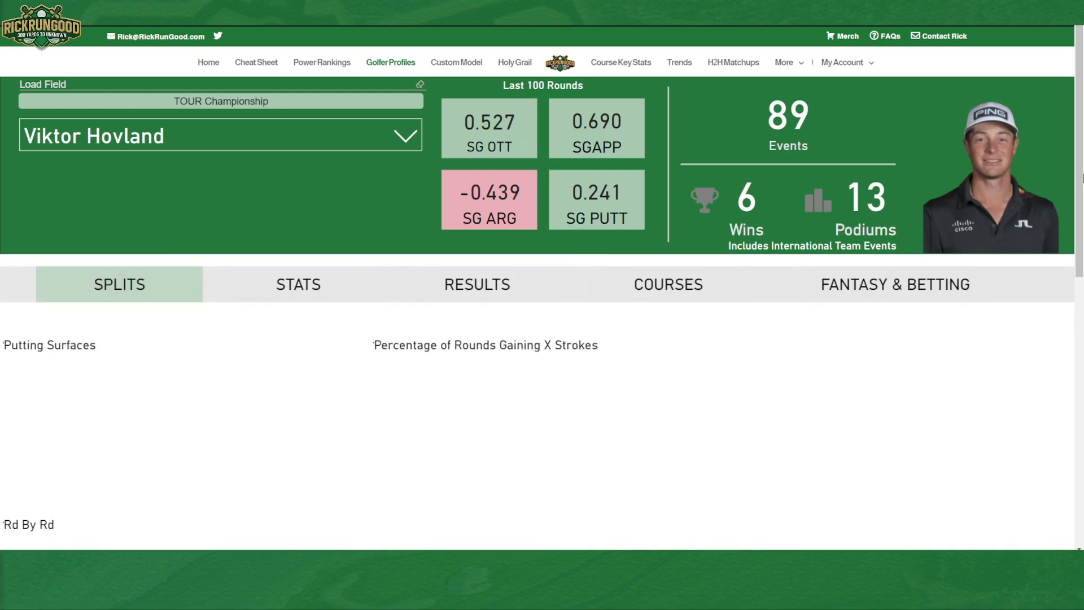
left_click_drag(1079, 159, 1081, 253)
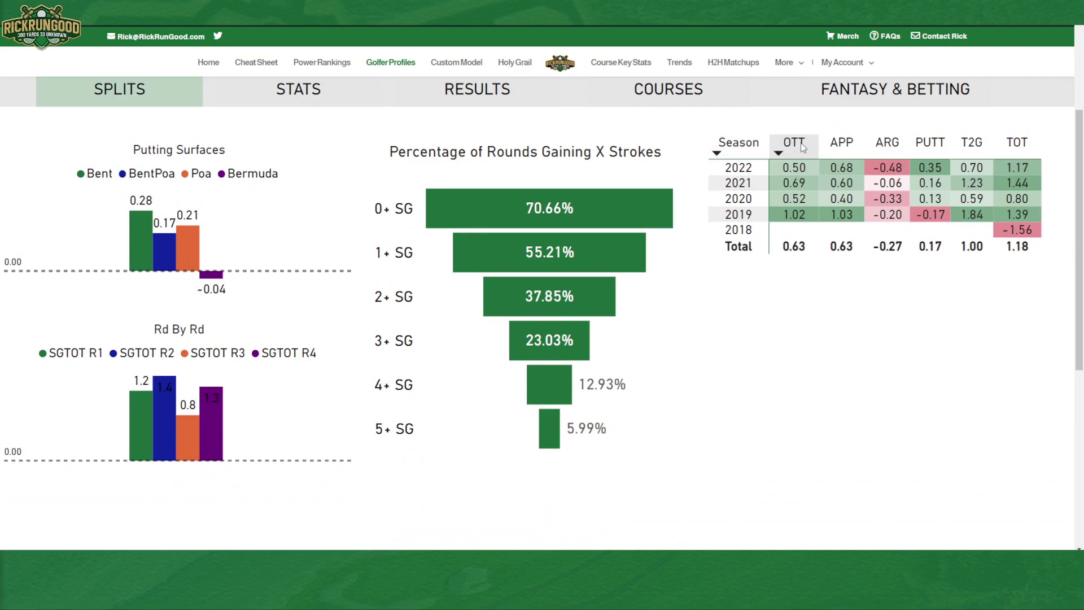
scroll(1082, 131, "up", 4)
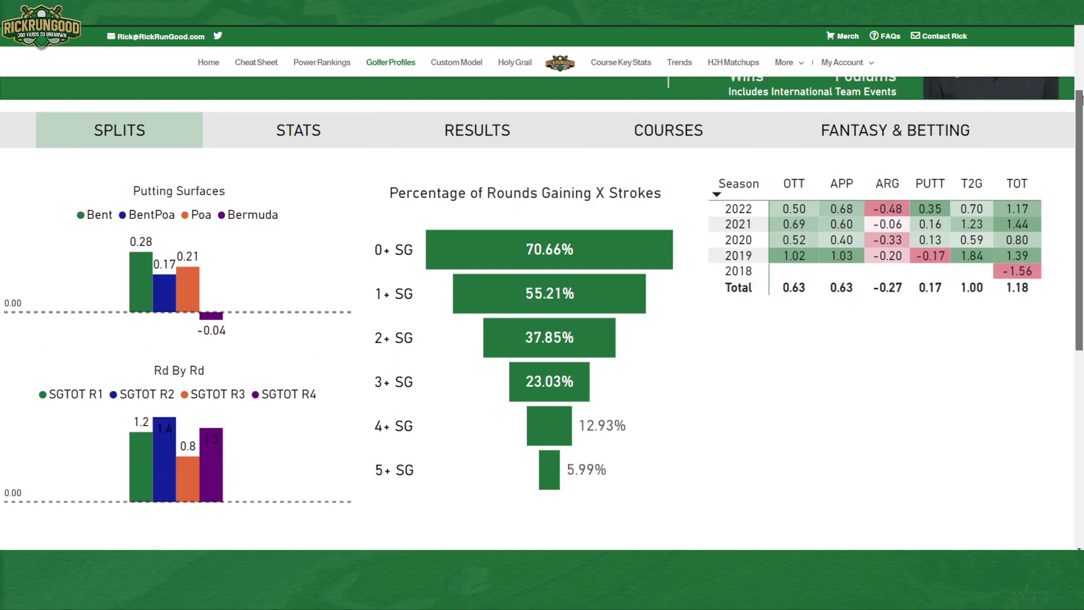
left_click(196, 140)
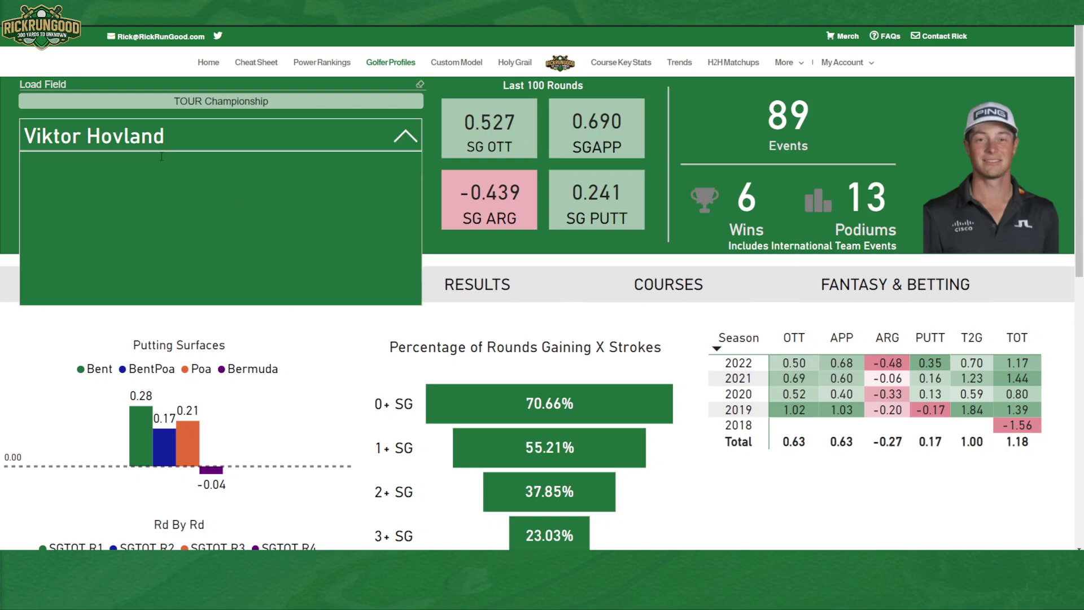
left_click(162, 161)
type("go")
key("BackSpace")
key("BackSpace")
type("homa")
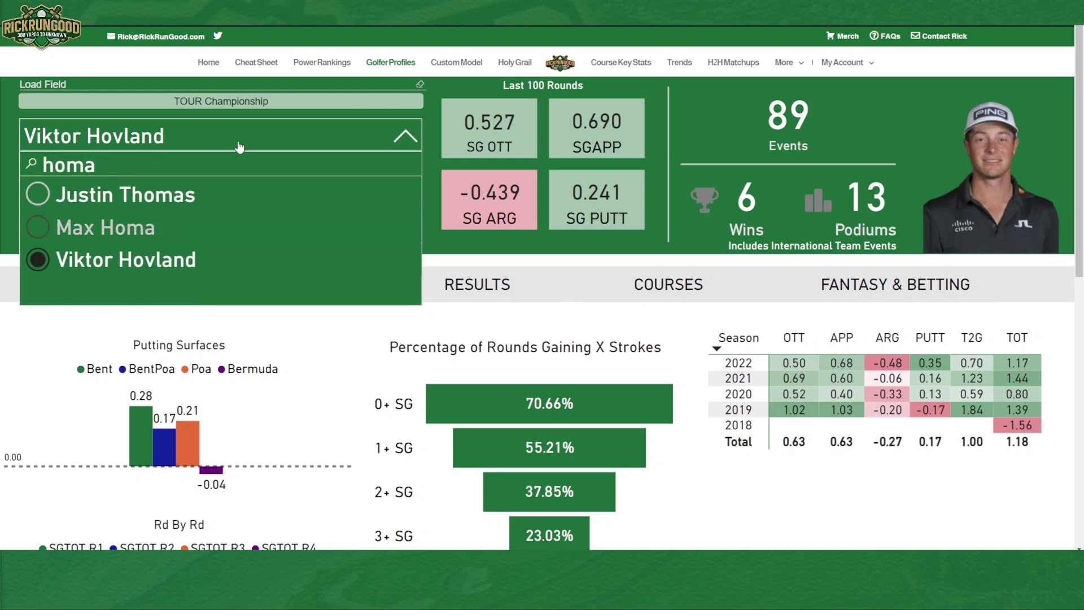
left_click(142, 225)
Scroll through Max Homa's splits charts and season table.
scroll(1080, 200, "down", 1)
scroll(1080, 201, "down", 3)
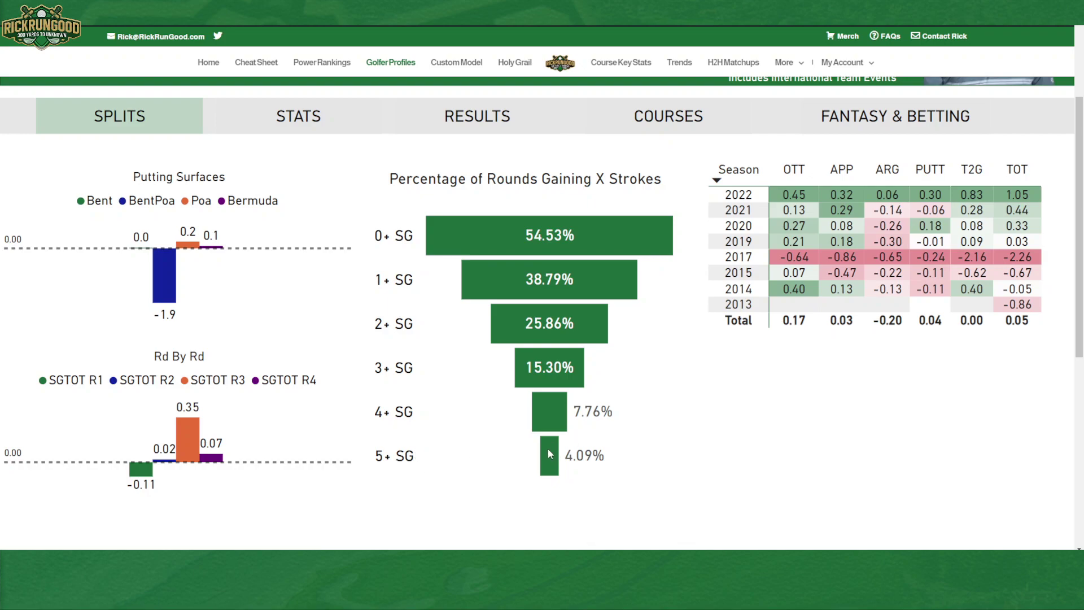
scroll(547, 448, "up", 3)
left_click(146, 138)
Search 'rory' to load Rory McIlroy and scroll through his 2009–2022 splits charts.
double_click(135, 159)
type("rory")
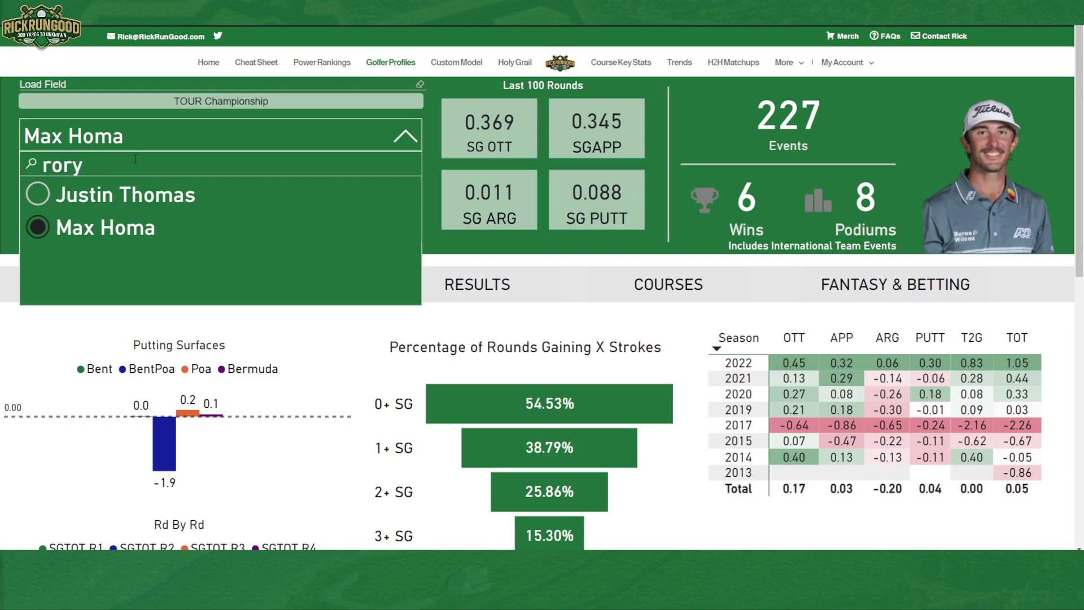
scroll(717, 271, "down", 3)
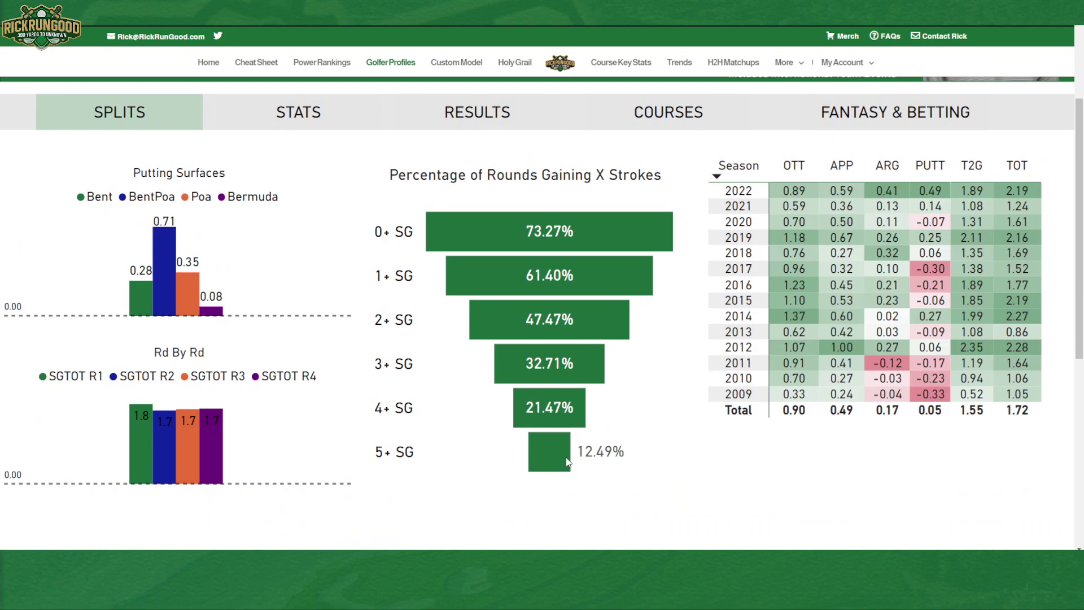
scroll(669, 398, "up", 1)
scroll(677, 393, "down", 2)
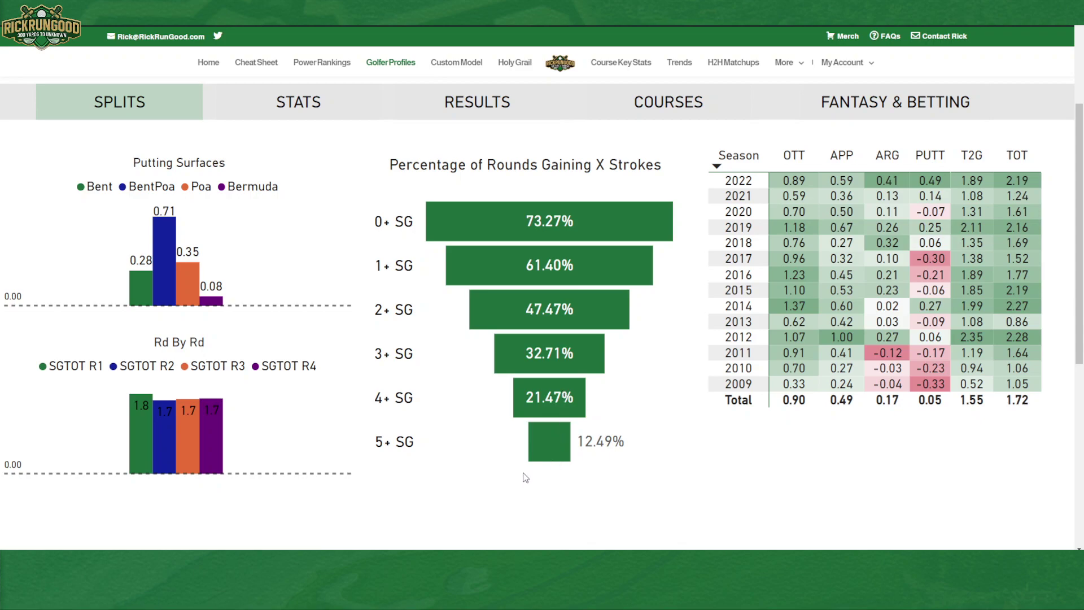
scroll(525, 477, "down", 1)
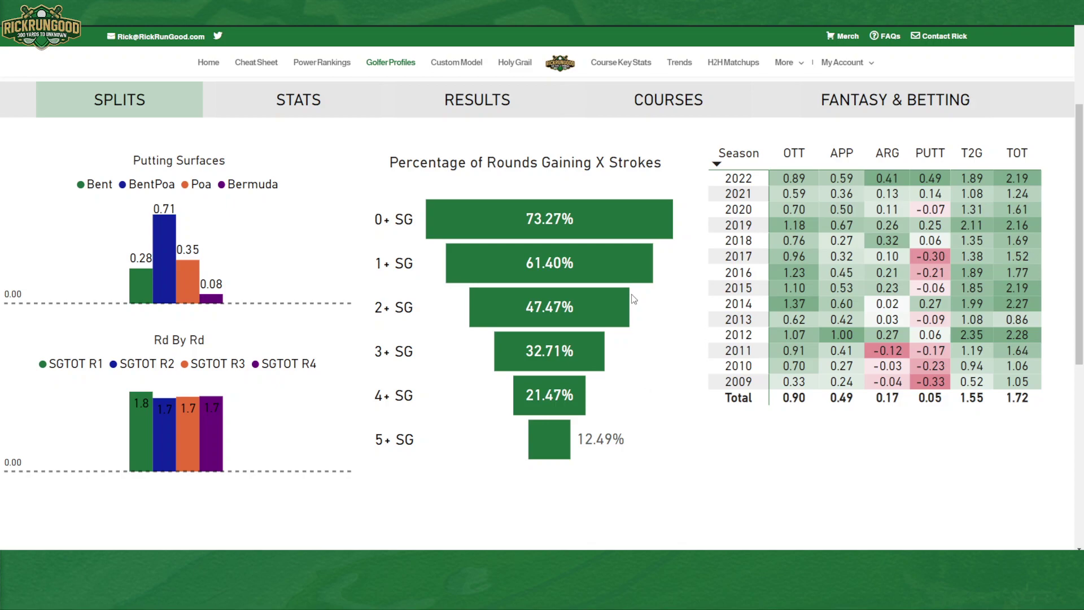
scroll(646, 395, "down", 1)
scroll(644, 395, "down", 1)
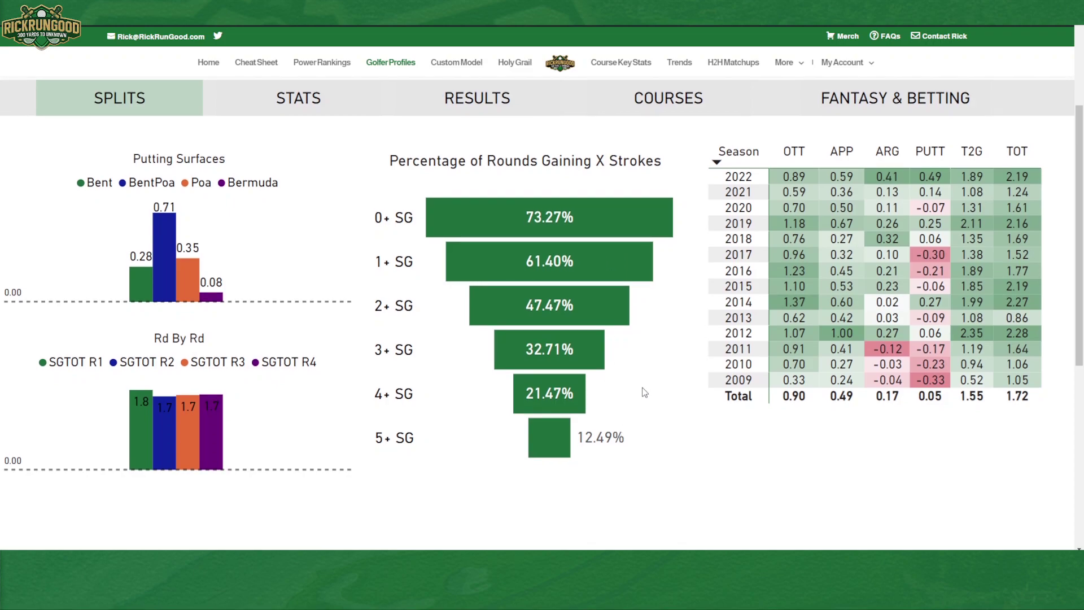
scroll(644, 392, "up", 3)
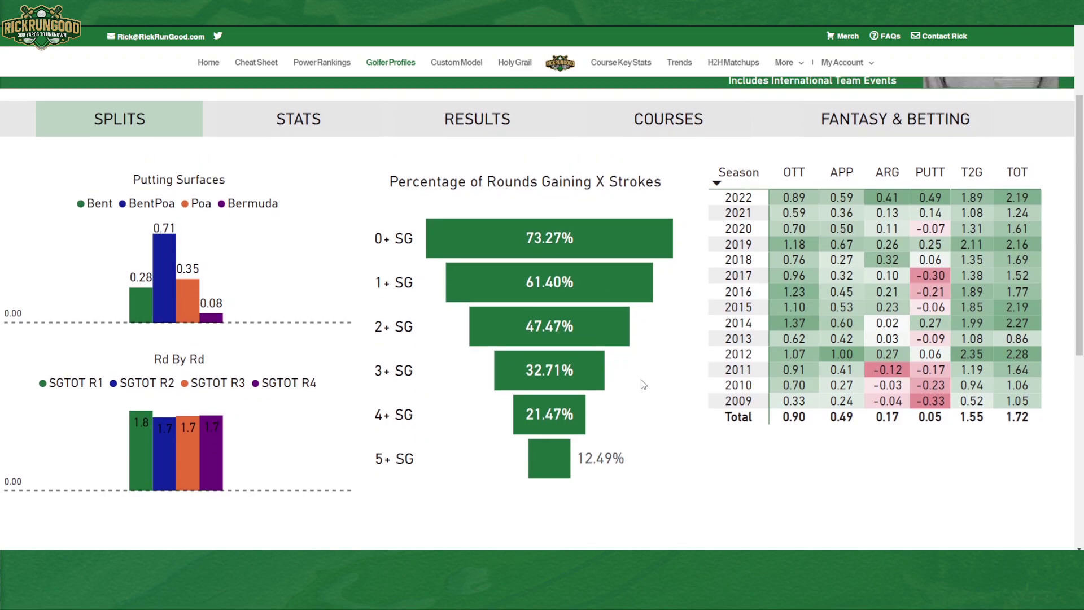
Show Rory's Stats tab with his 2022 Off-the-Tee, Approach, Short Game and Scoring rankings.
left_click(422, 289)
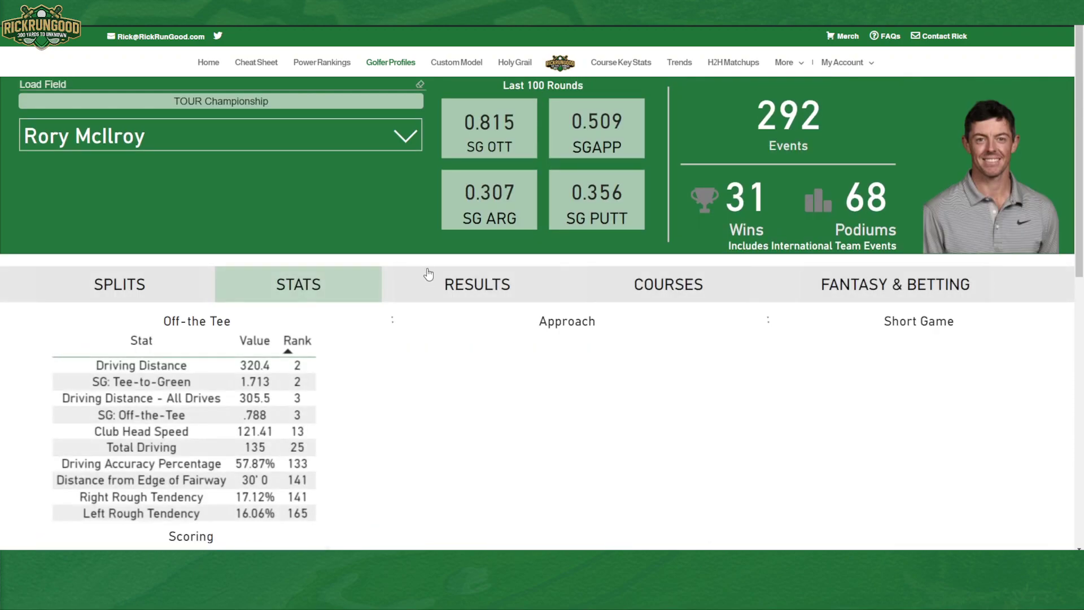
left_click_drag(1081, 169, 1081, 272)
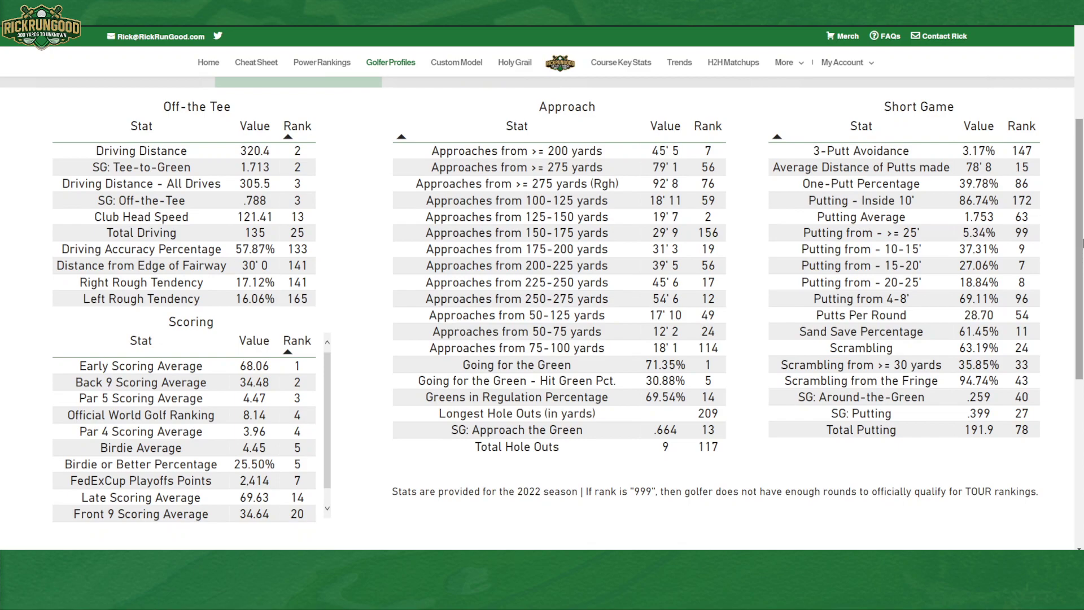
mouse_move(1082, 235)
left_mouse_down()
mouse_move(1082, 220)
mouse_move(1082, 247)
left_mouse_up()
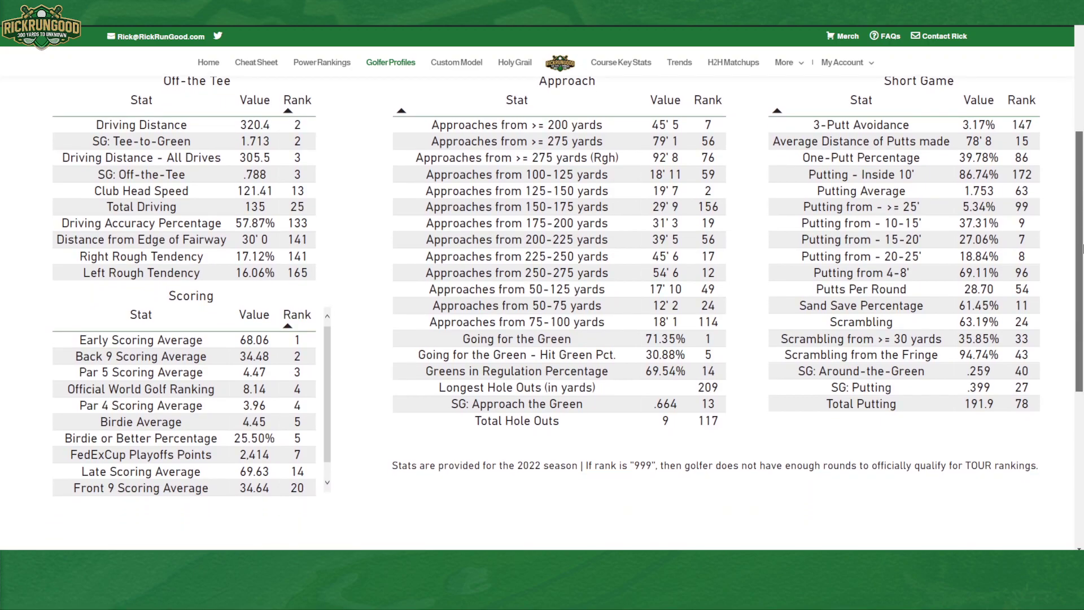
scroll(664, 154, "up", 3)
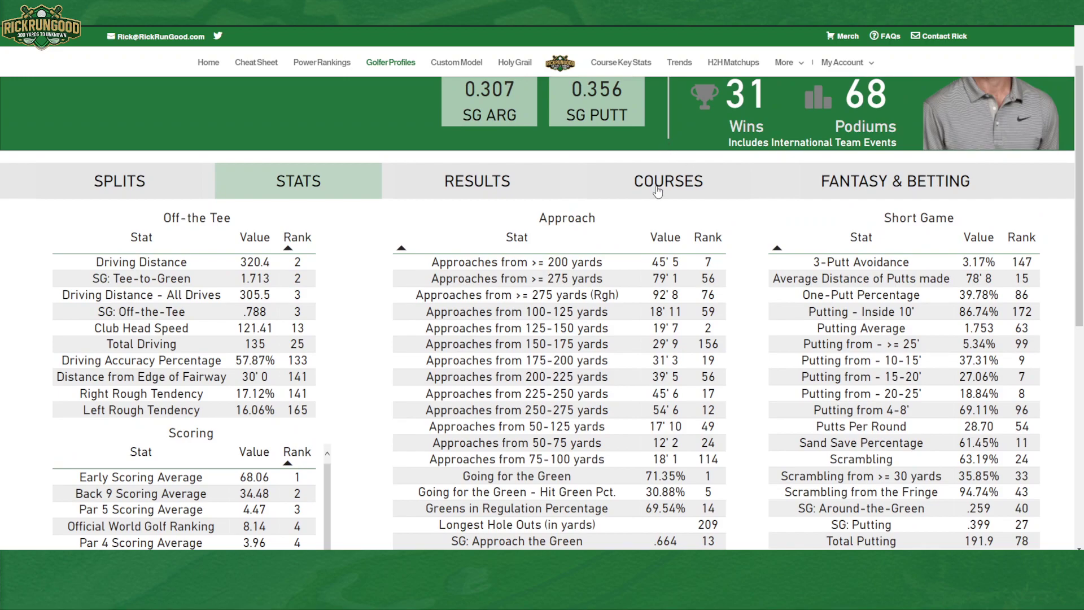
Show Rory's Courses page and inspect the 2022-schedule strokes-gained bar tooltips.
left_click(658, 192)
left_click_drag(1080, 130, 1082, 177)
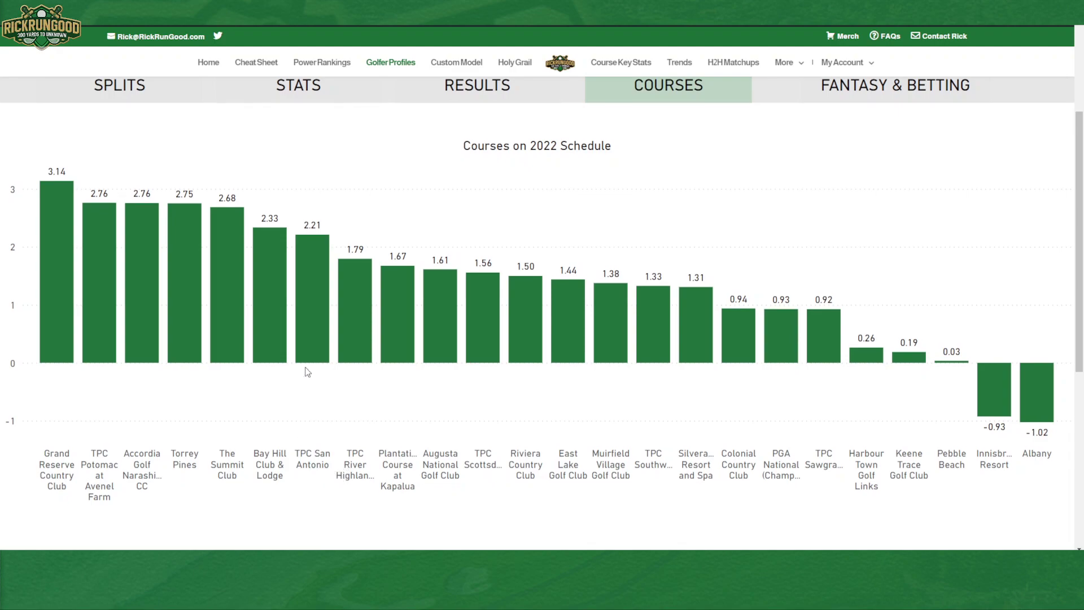
mouse_move(302, 297)
mouse_move(1010, 389)
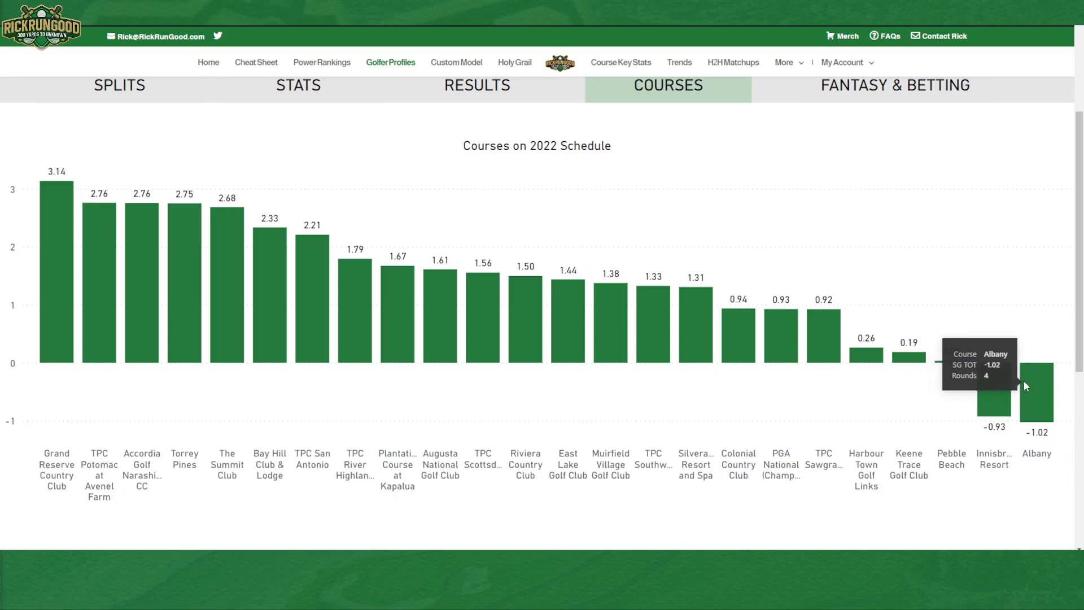
scroll(1024, 381, "up", 3)
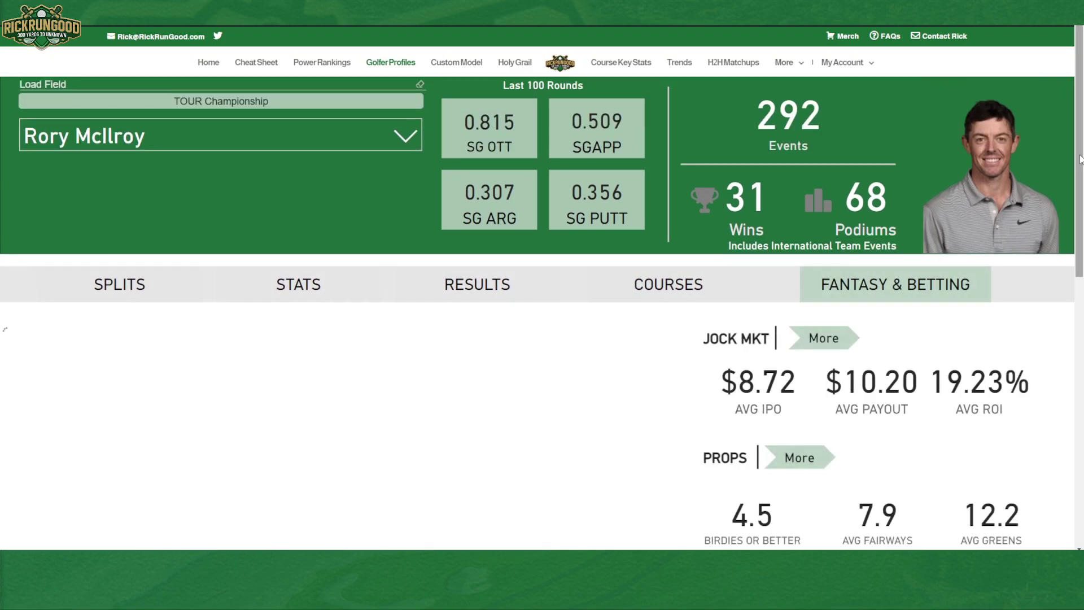
Scroll through Rory's Fantasy & Betting table and figures, then return to his Results tab.
left_click_drag(1081, 162, 1082, 255)
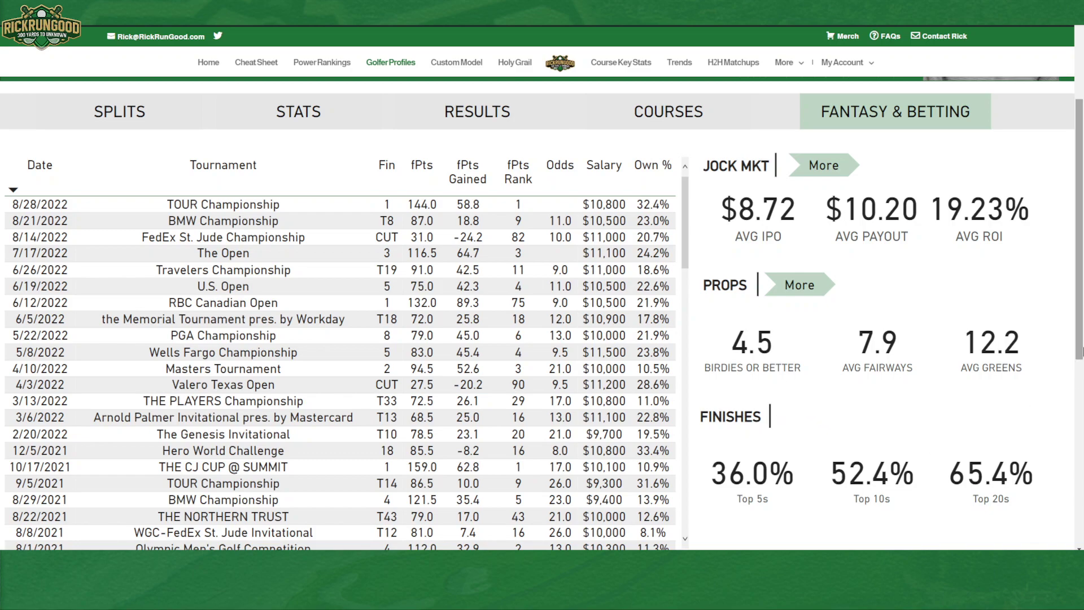
left_click_drag(1082, 342, 1082, 370)
scroll(925, 287, "up", 1)
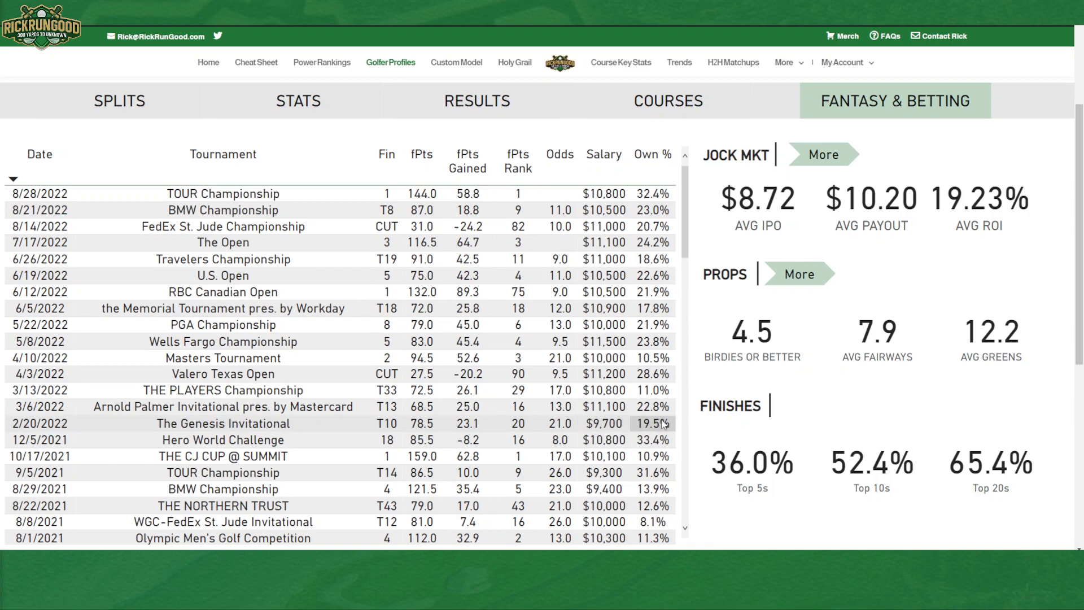
scroll(733, 333, "up", 3)
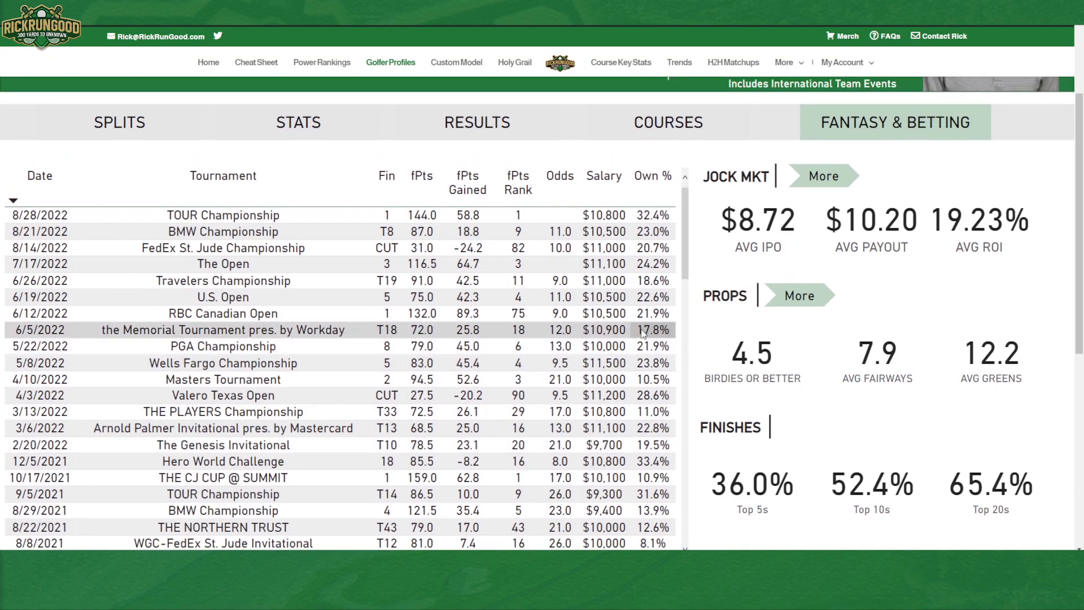
scroll(752, 326, "up", 1)
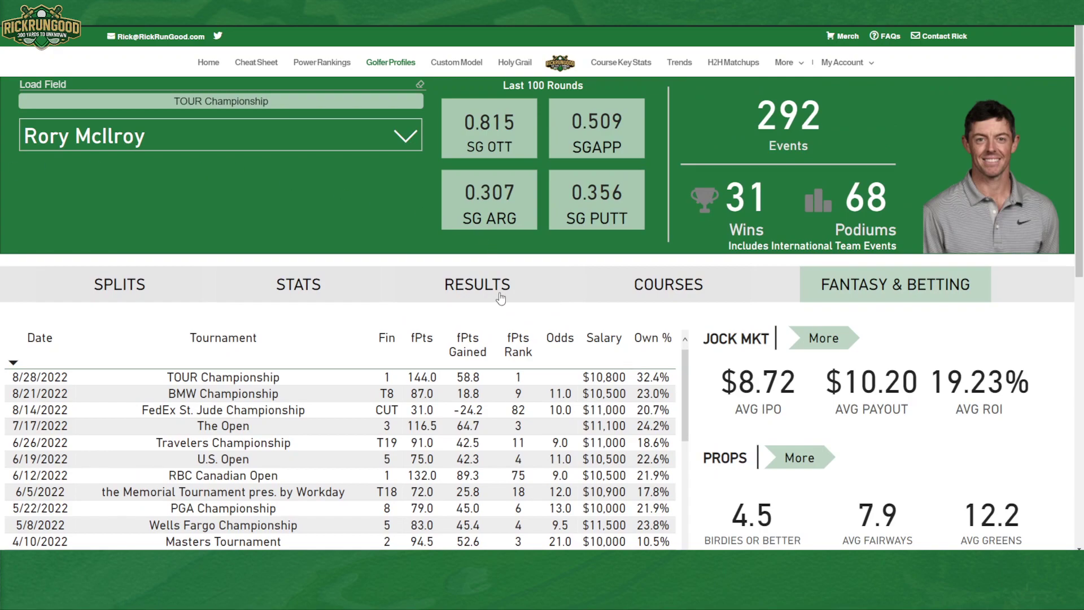
left_click(467, 273)
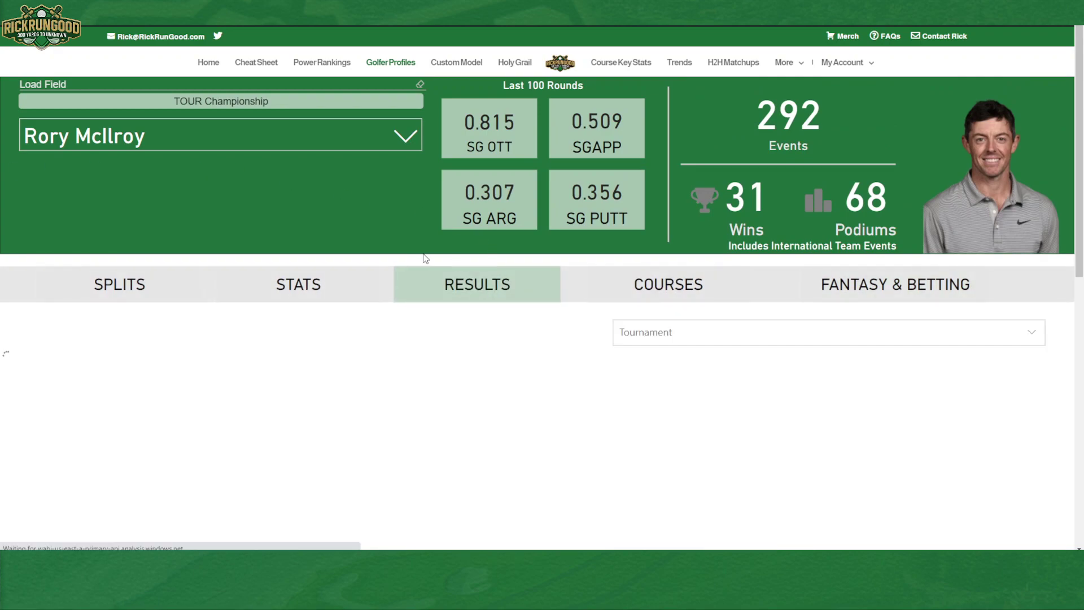